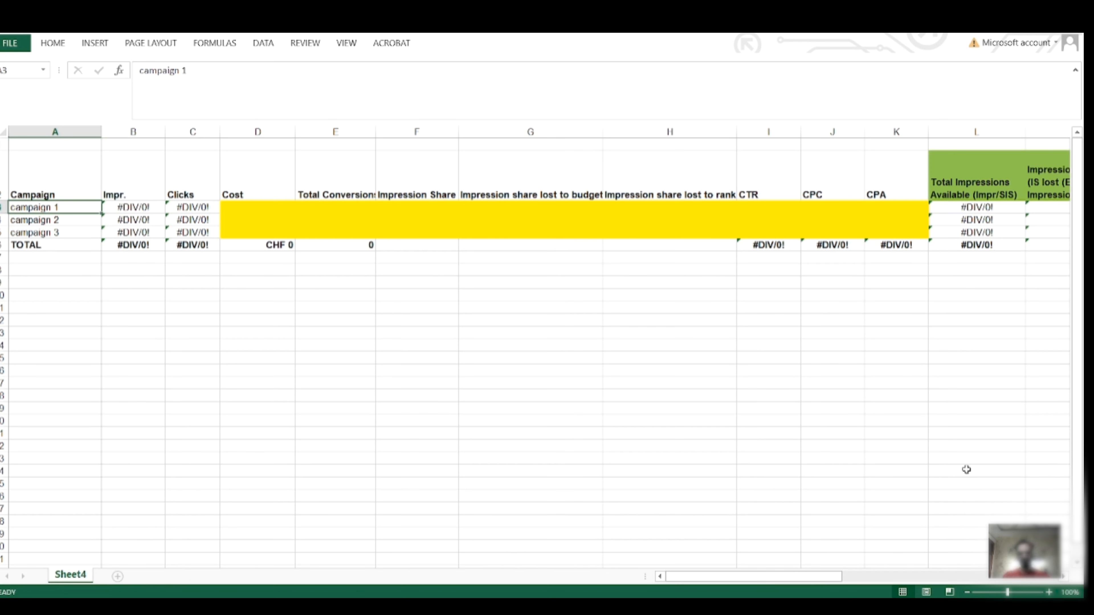
- Paste the three campaigns' cost, conversions, impression share, lost share, CTR, CPC and CPA figures into D3:K5, beginning with CHF 1,07,452 as campaign 1's cost
key(Right)
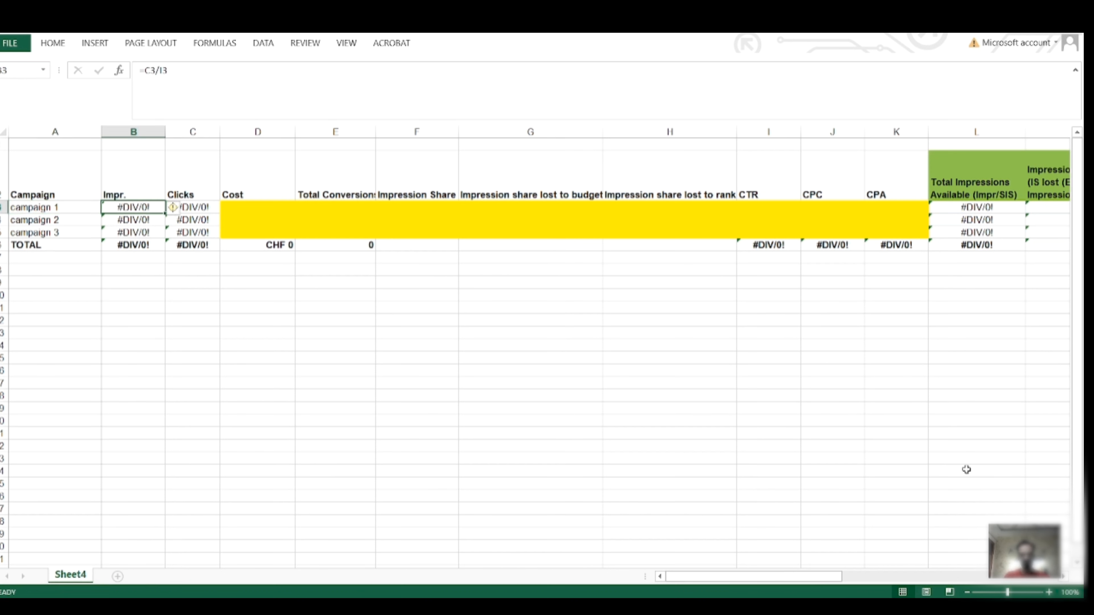
key(Right)
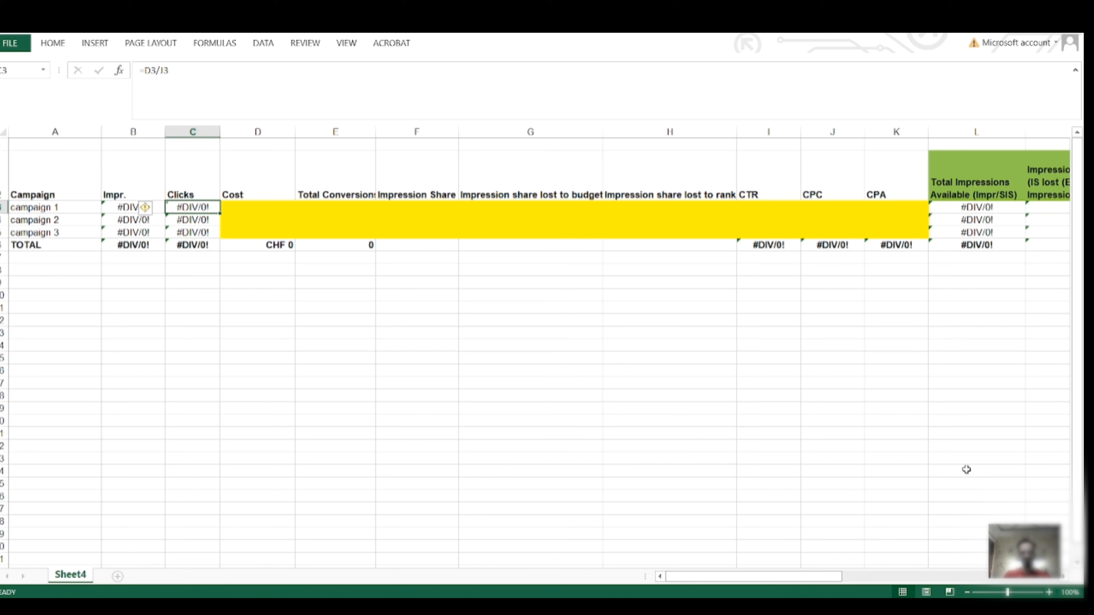
key(Right)
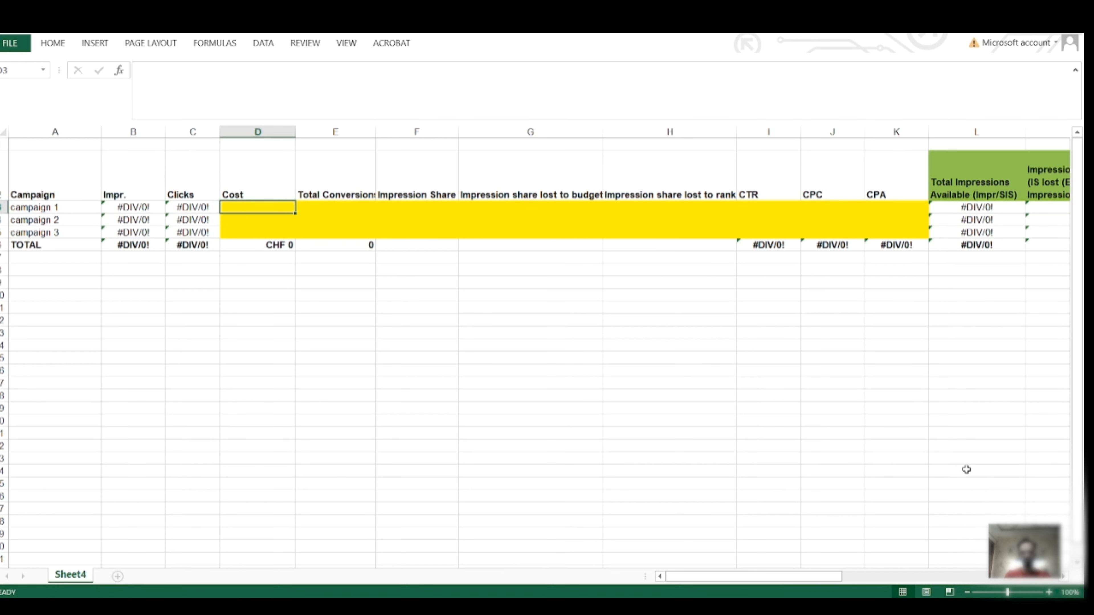
text(CHF 1,07,452	1,809	30.64%	13.86%	55.50%	8.35%	CHF 4.05	CHF 59.39 CHF 23,322	223	35.90%	16.78%	47.32%	10.49%	CHF 4.78	CHF 104.68 CHF 12,150	127	22.60%	22.47%	54.93%	9.20%	CHF 3.25	CHF 95.93)
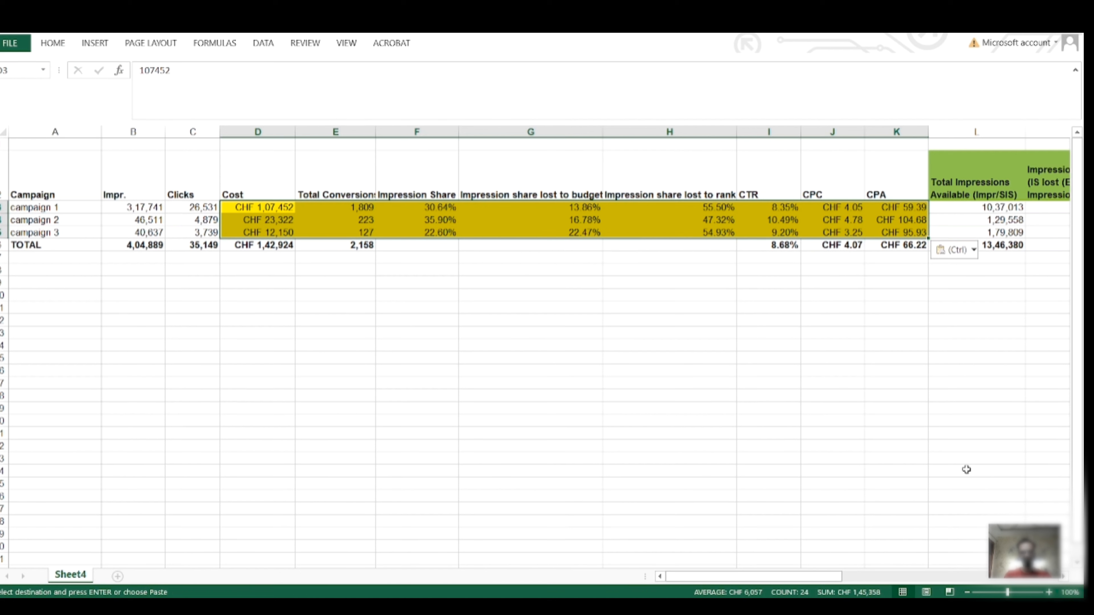
- Review the Cost column and inspect the formula behind campaign 1's impressions without changing it
key(Left)
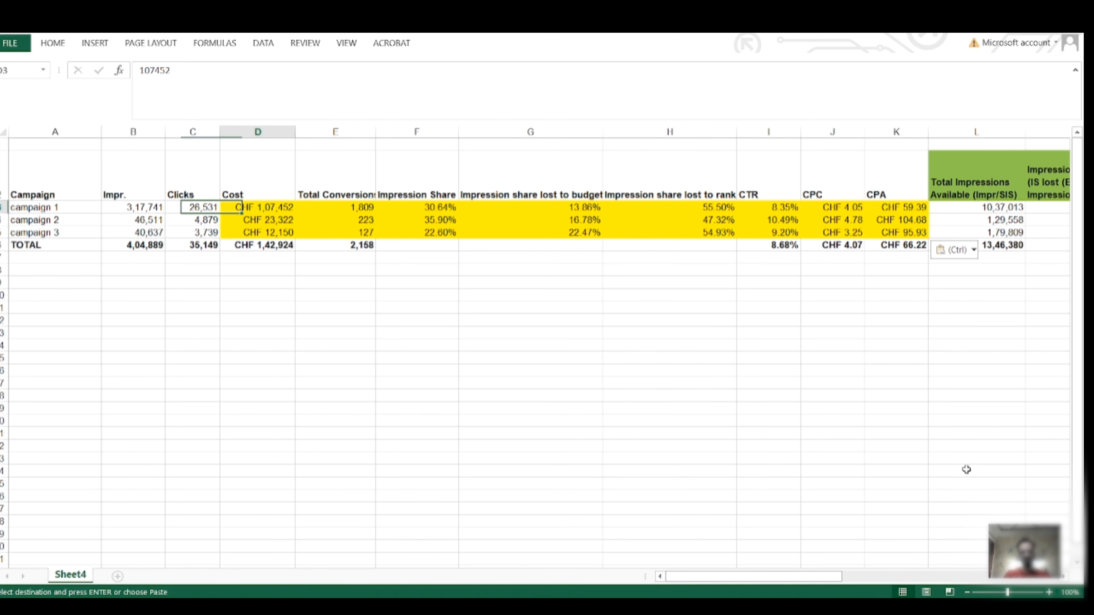
key(Right)
key(ctrl+shift+Down)
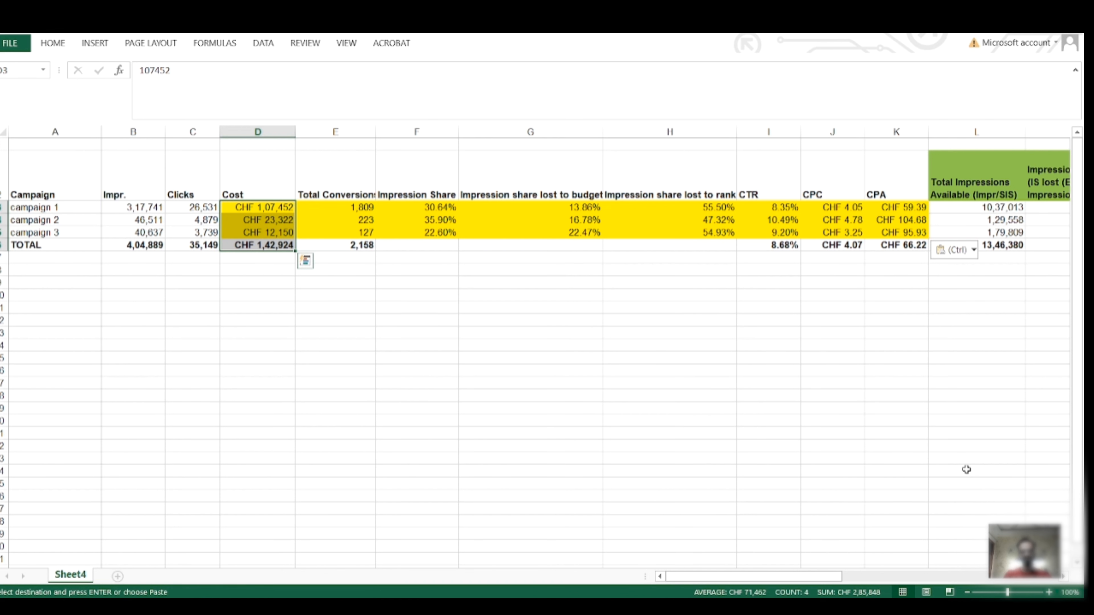
key(Left)
key(Left)
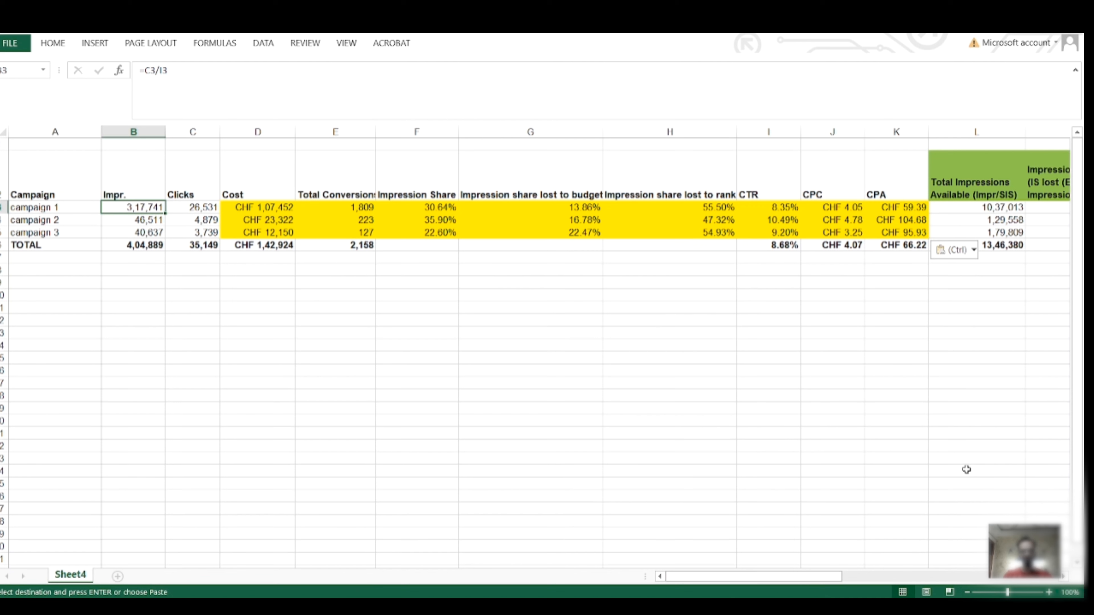
key(F2)
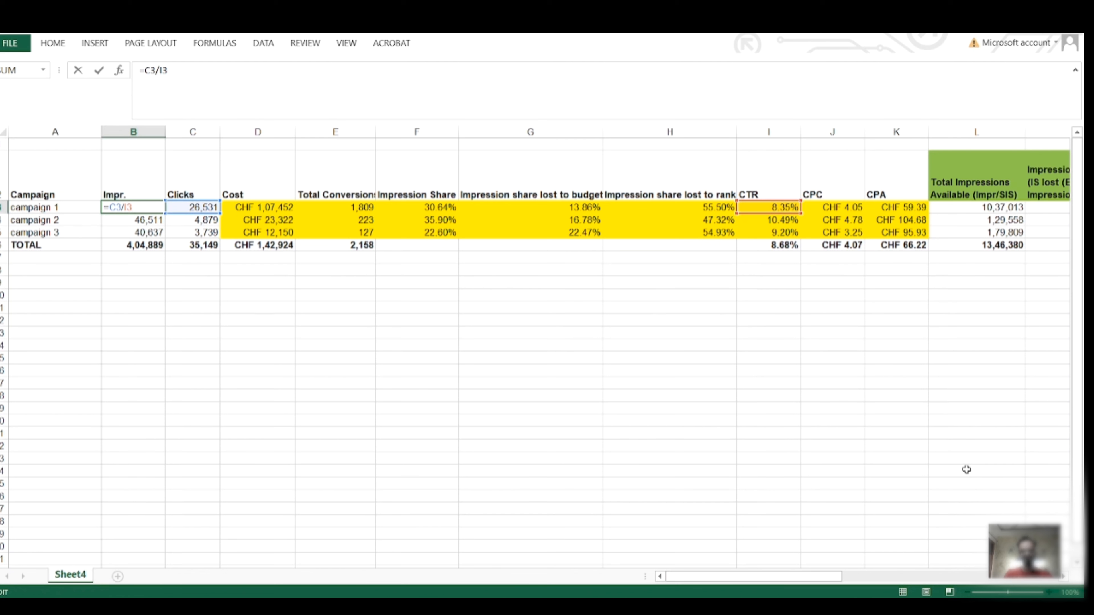
key(ctrl+Return)
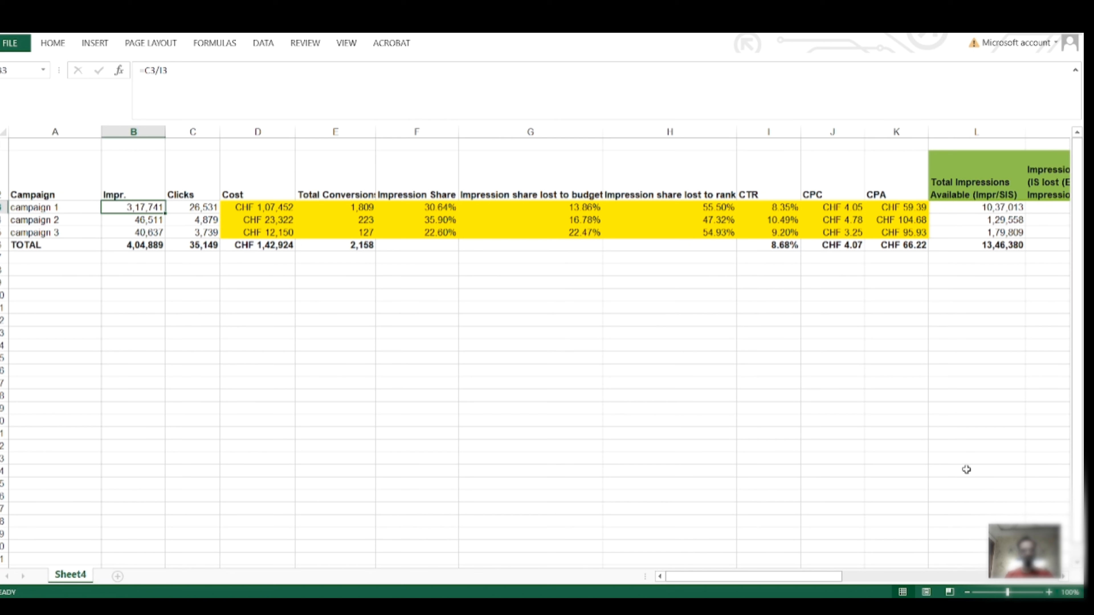
key(F2)
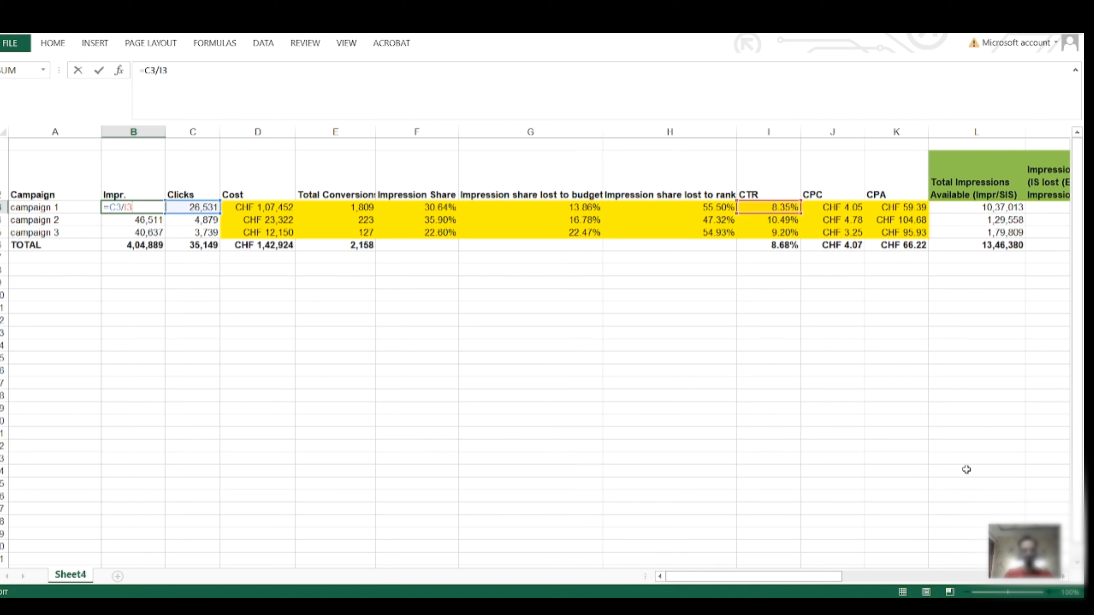
key(Escape)
- Look across campaign 1's pasted metrics to the CTR value that the impressions formula uses
key(Right)
key(Right)
key(Right)
key(Right)
key(Right)
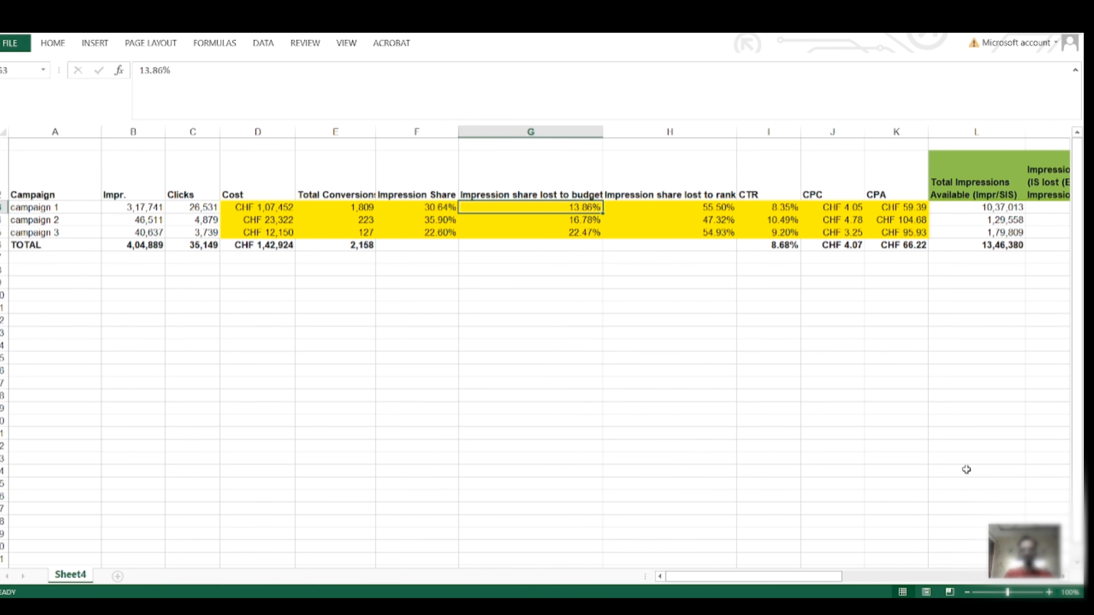
key(Right)
key(Right)
key(Right)
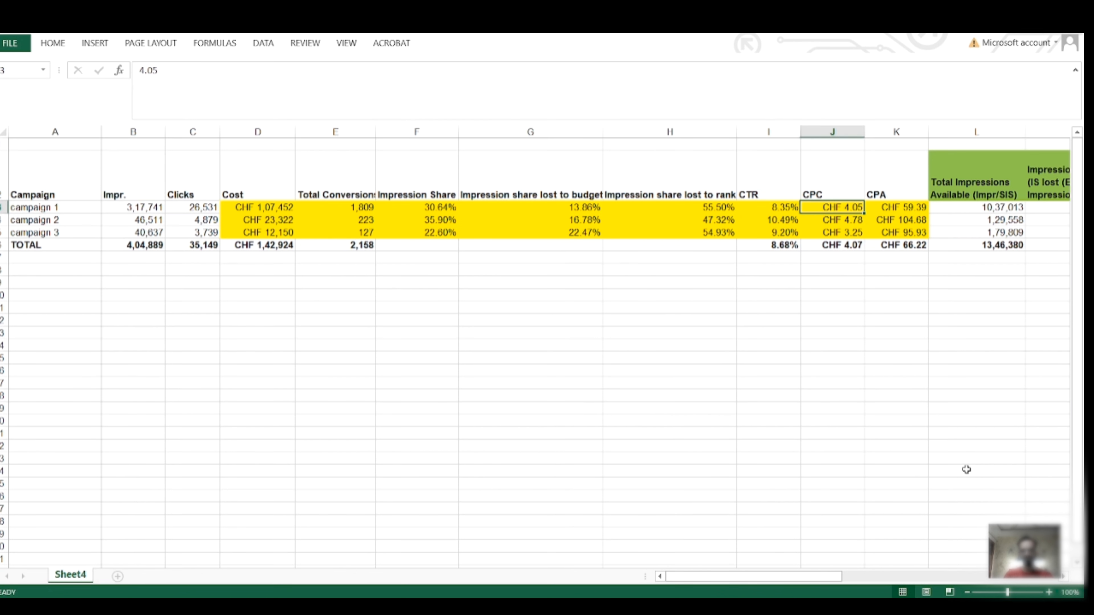
key(Left)
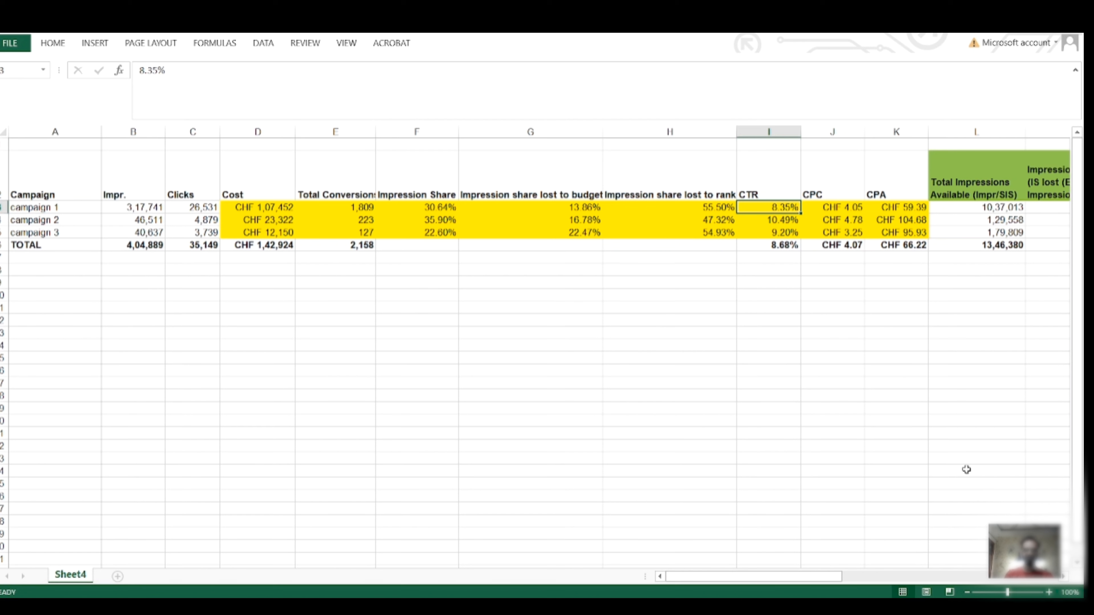
- Inspect the formula behind campaign 1's clicks and the cells it references
key(Left)
key(Left)
key(Left)
key(Left)
key(Left)
key(Left)
key(Left)
key(Right)
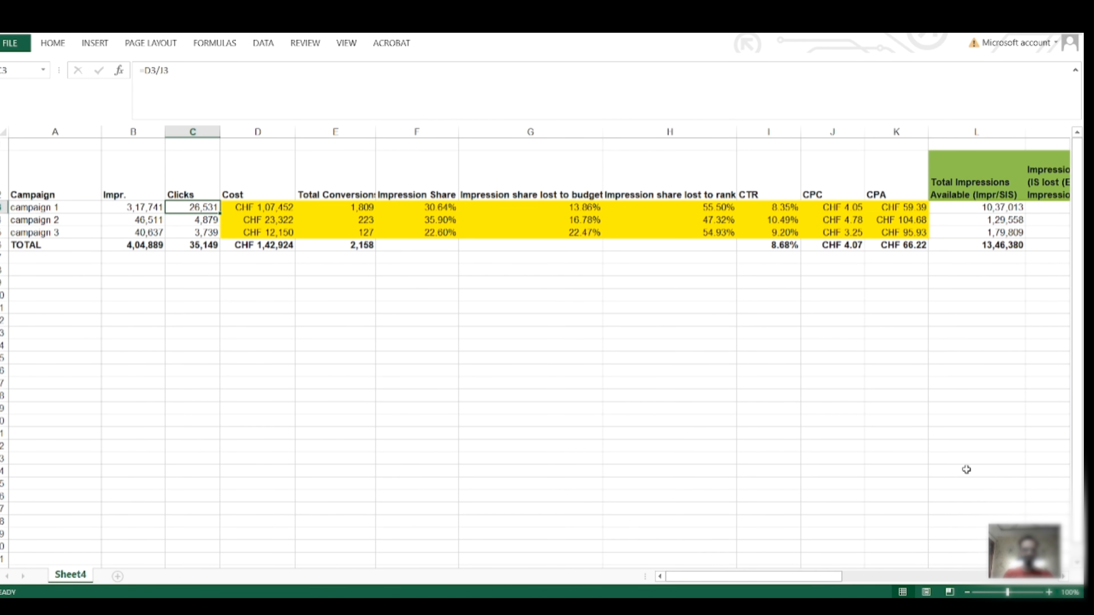
key(F2)
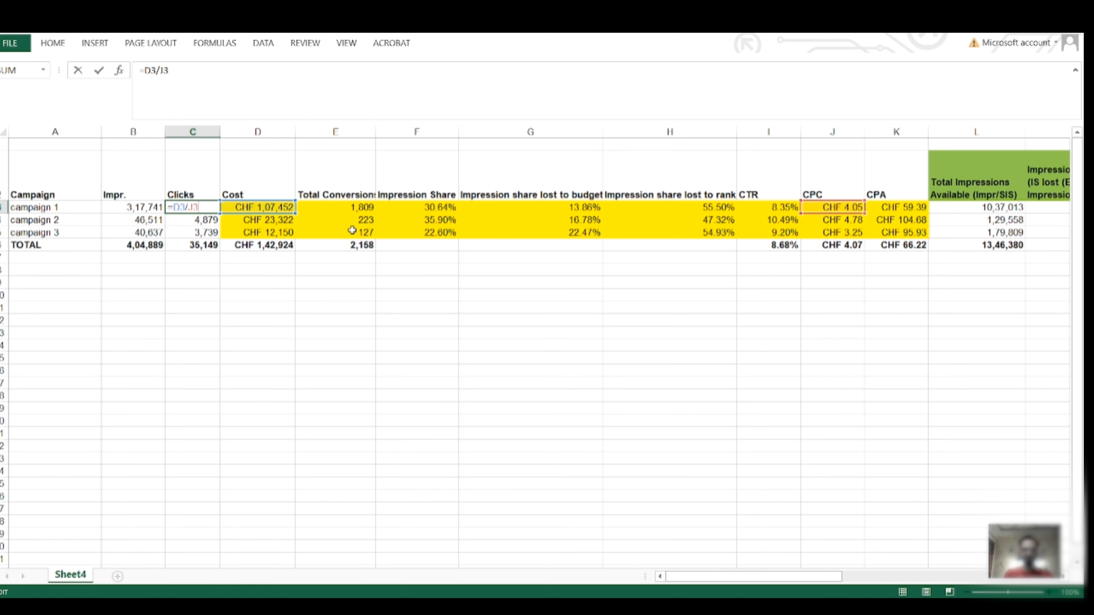
key(ctrl+Return)
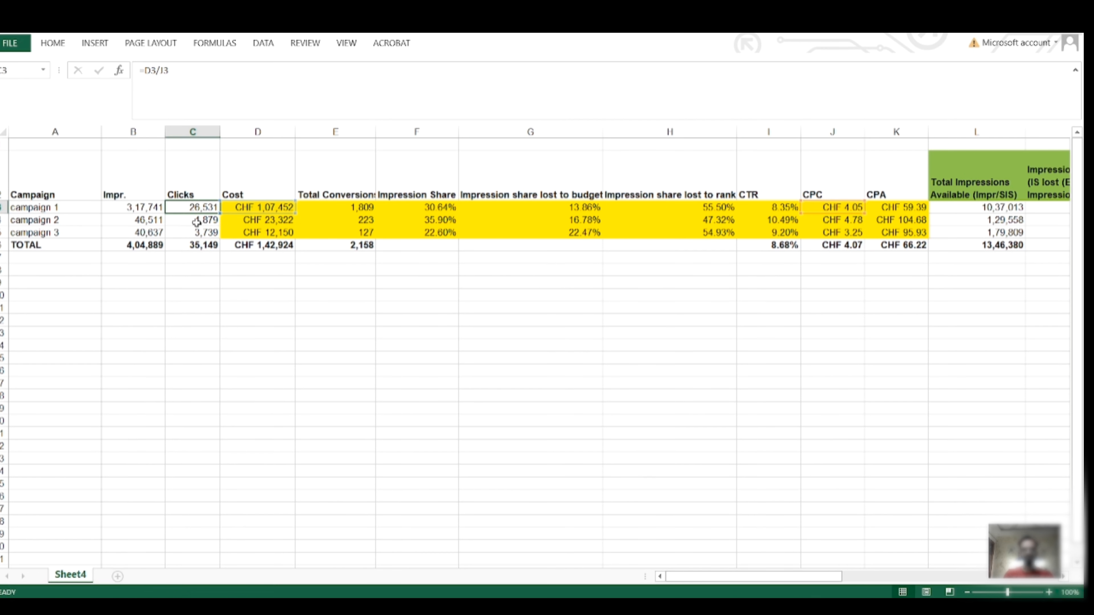
- Examine the Total Impressions Available column, checking its heading and campaign 1's formula
key(Right)
key(Right)
key(Right)
key(Right)
key(Right)
key(Right)
key(Right)
key(Right)
key(Right)
key(Right)
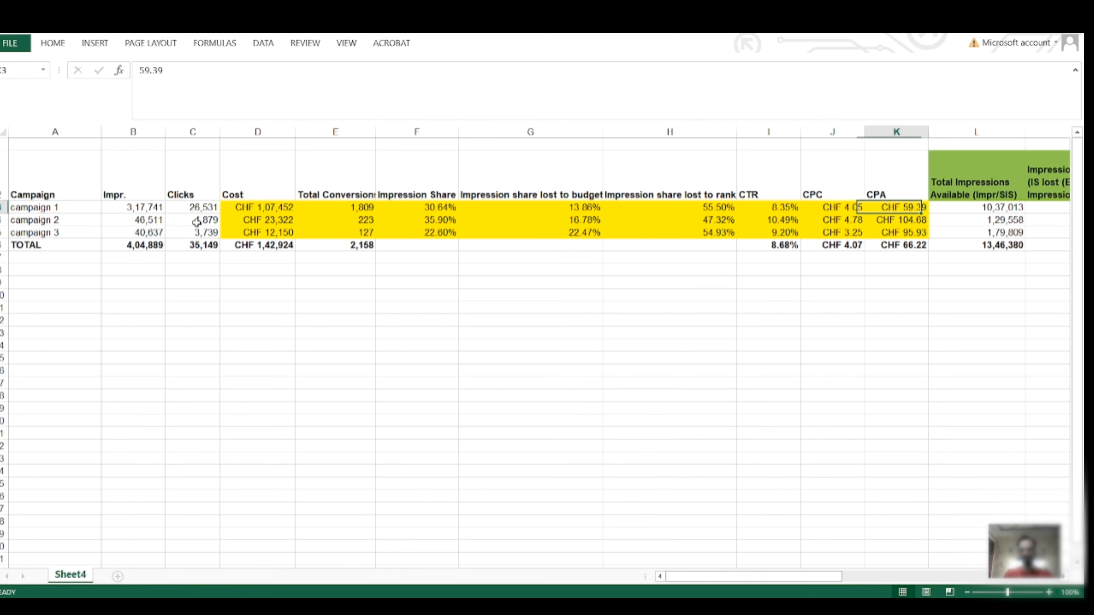
key(Right)
key(Right)
key(Left)
key(Left)
key(Left)
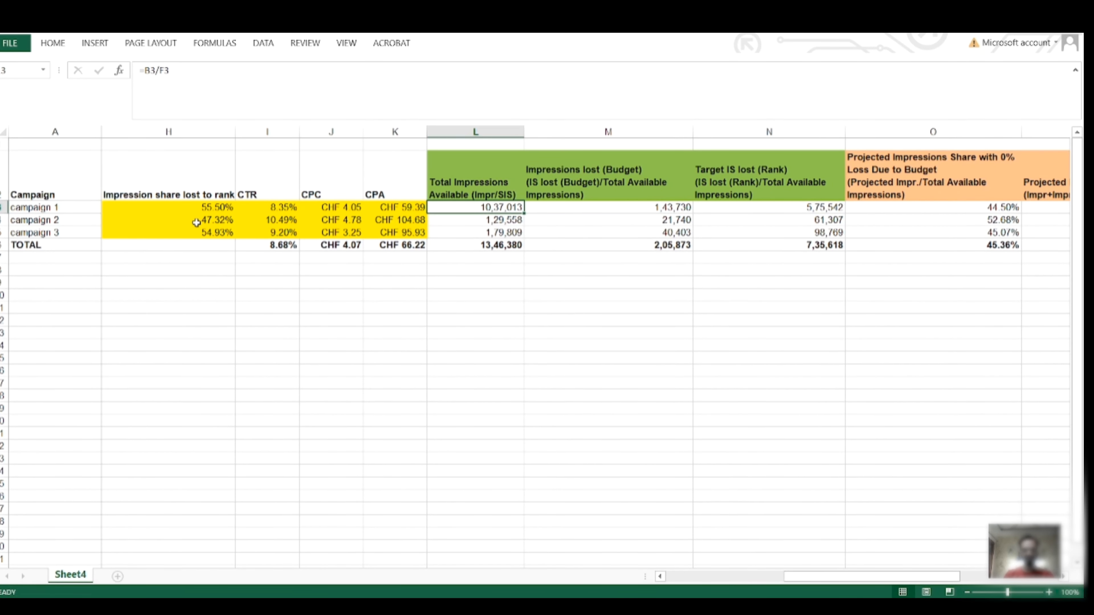
key(Up)
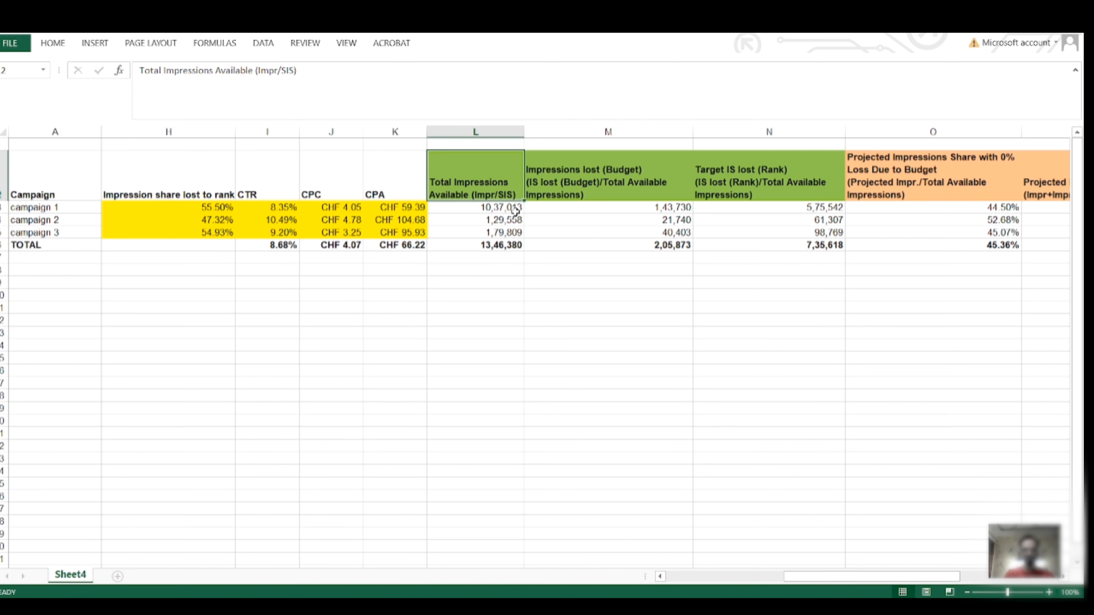
click(474, 209)
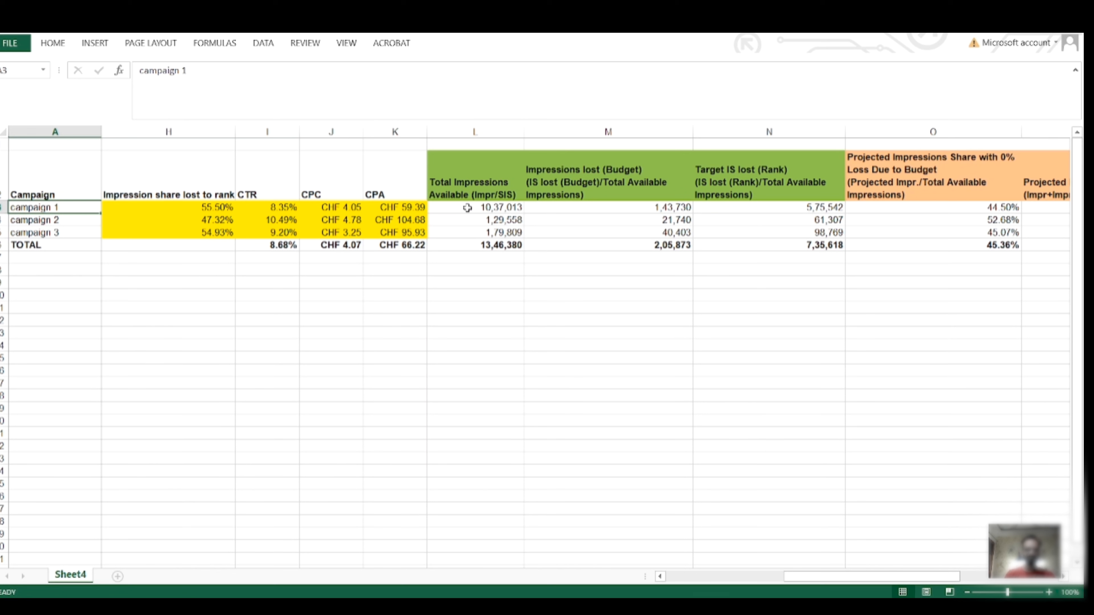
click(467, 208)
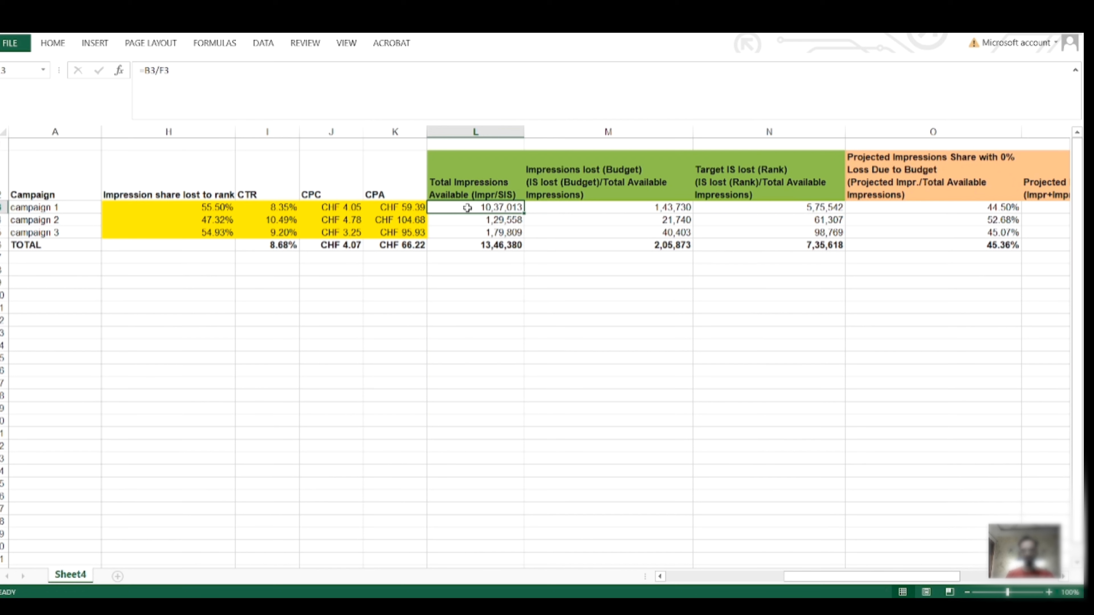
- Examine campaign 1's formulas for impressions lost to budget and impressions lost to rank
key(Right)
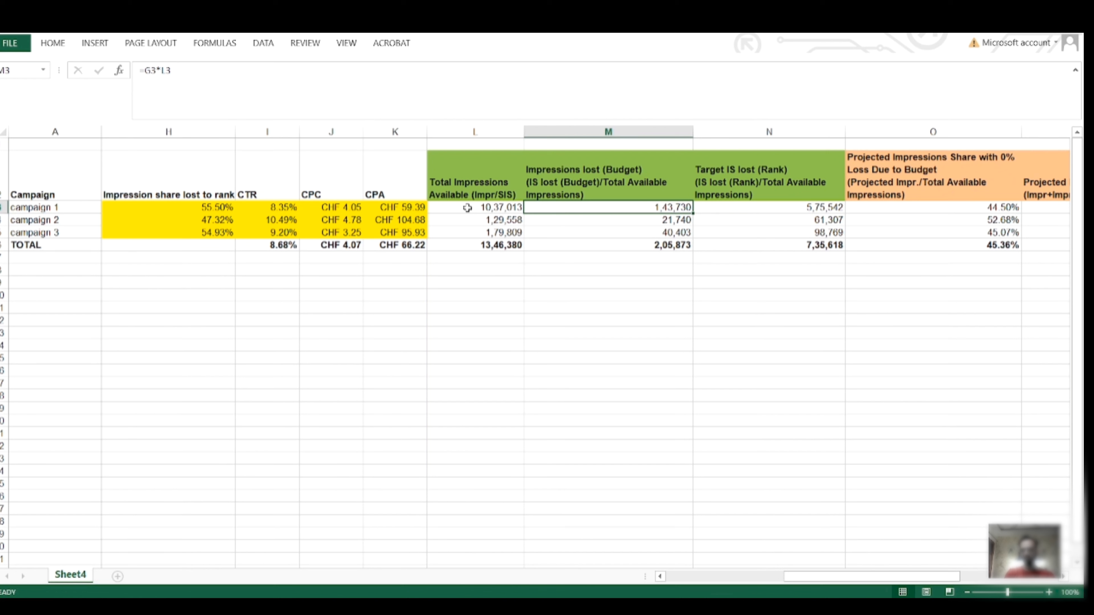
key(Right)
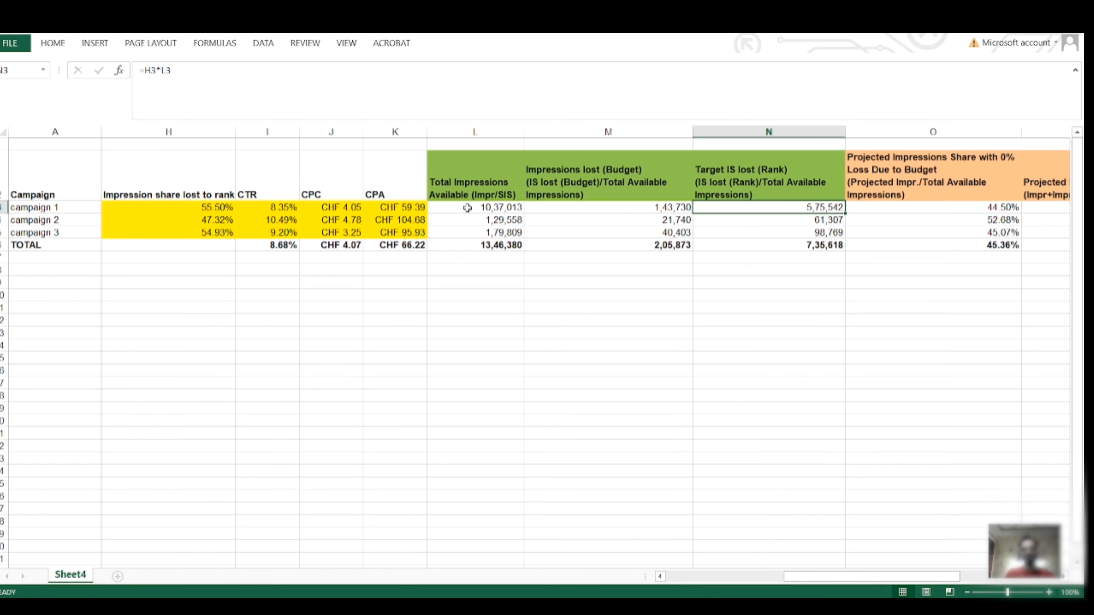
key(Up)
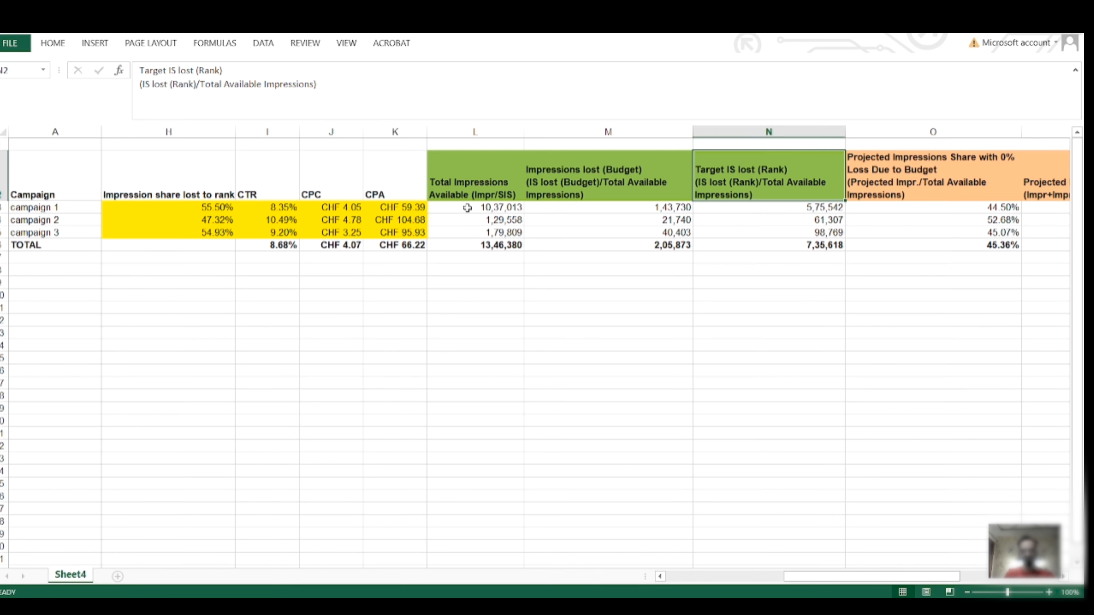
key(Down)
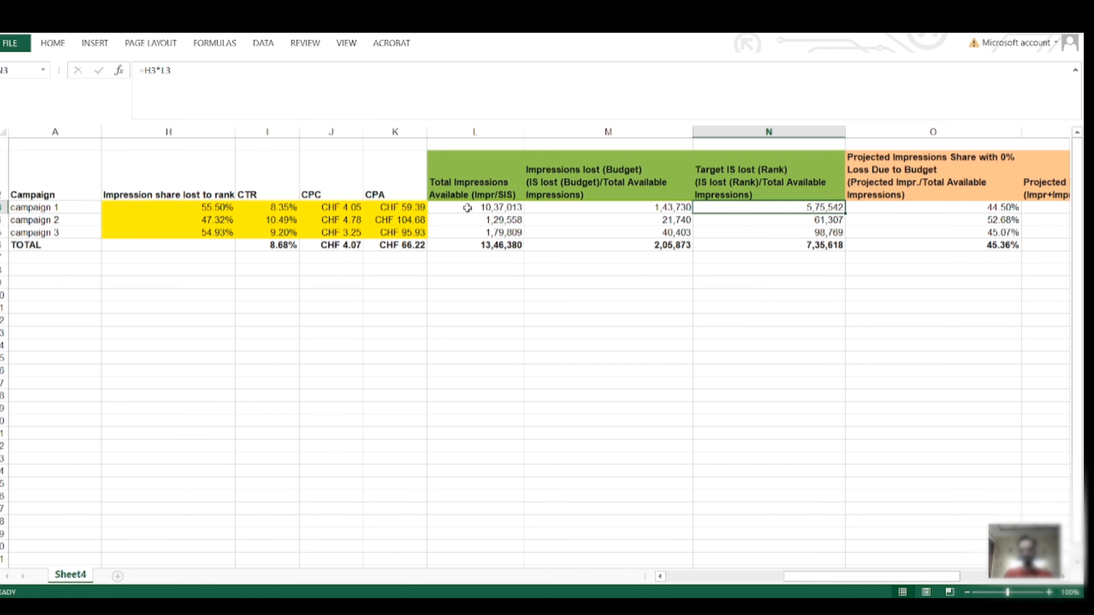
- Check campaign 1's formulas for projected impression share with 0% budget loss and for projected impressions
key(Right)
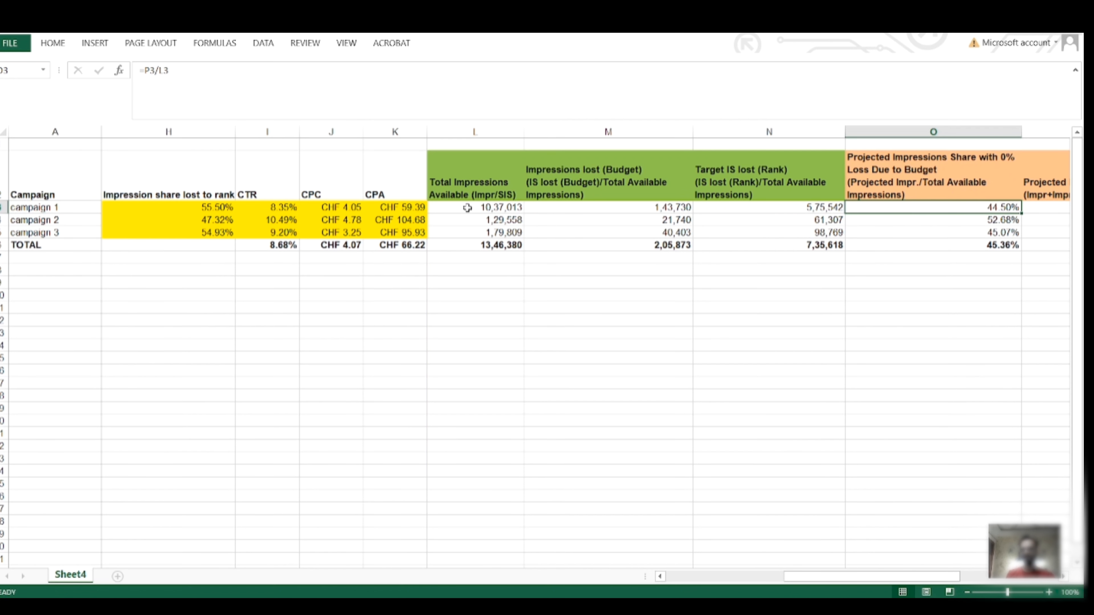
scroll(467, 207, right, 1)
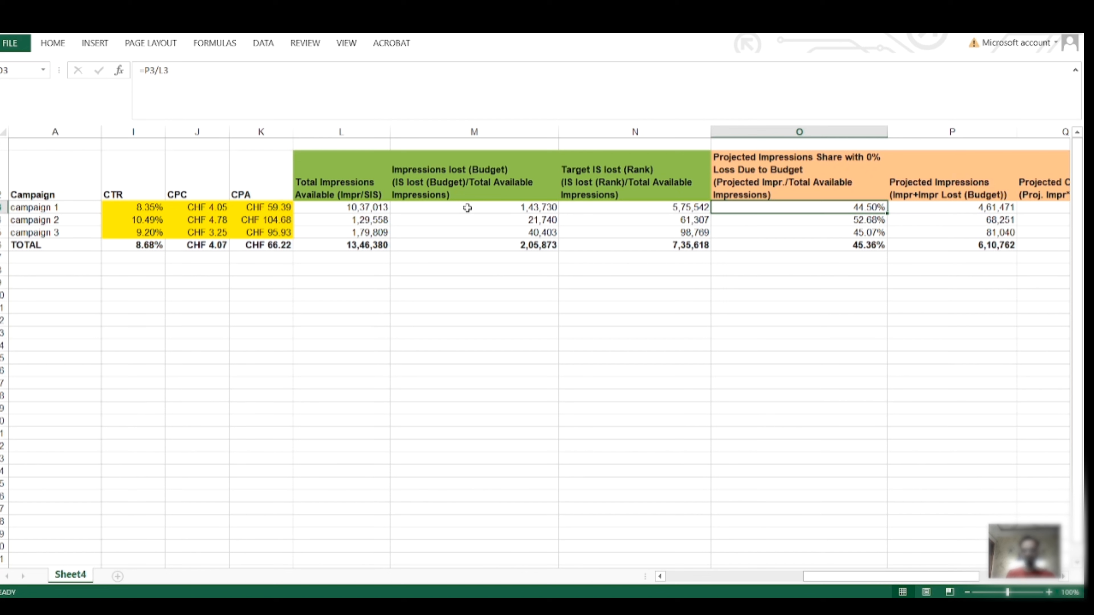
key(Right)
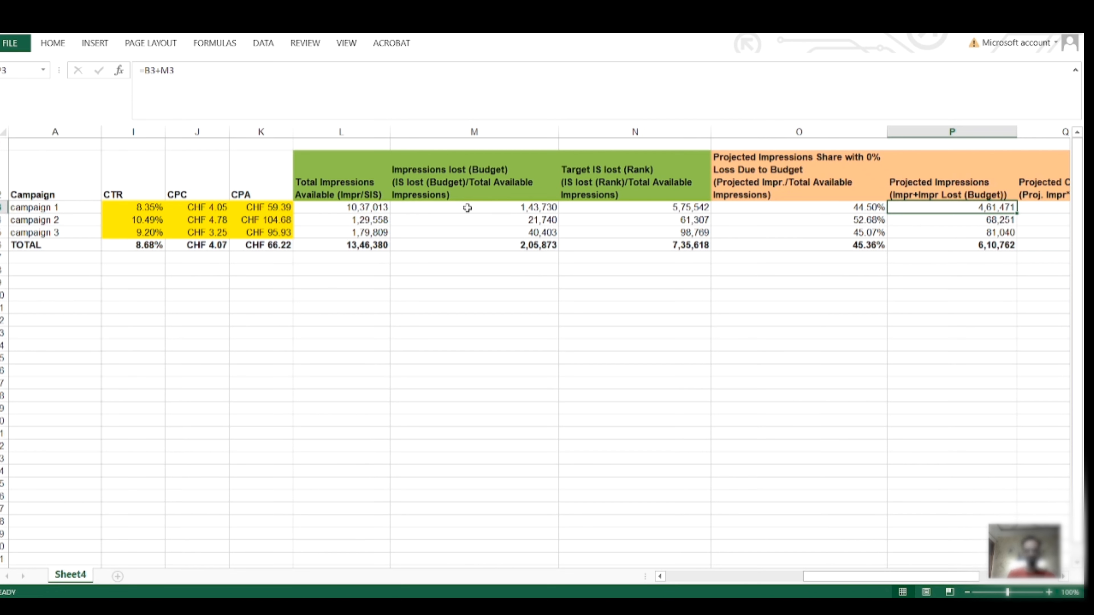
- Trace campaign 1's projected impressions formula back to its source cells for budget-lost impressions and current impressions
click(477, 211)
scroll(792, 224, left, 2)
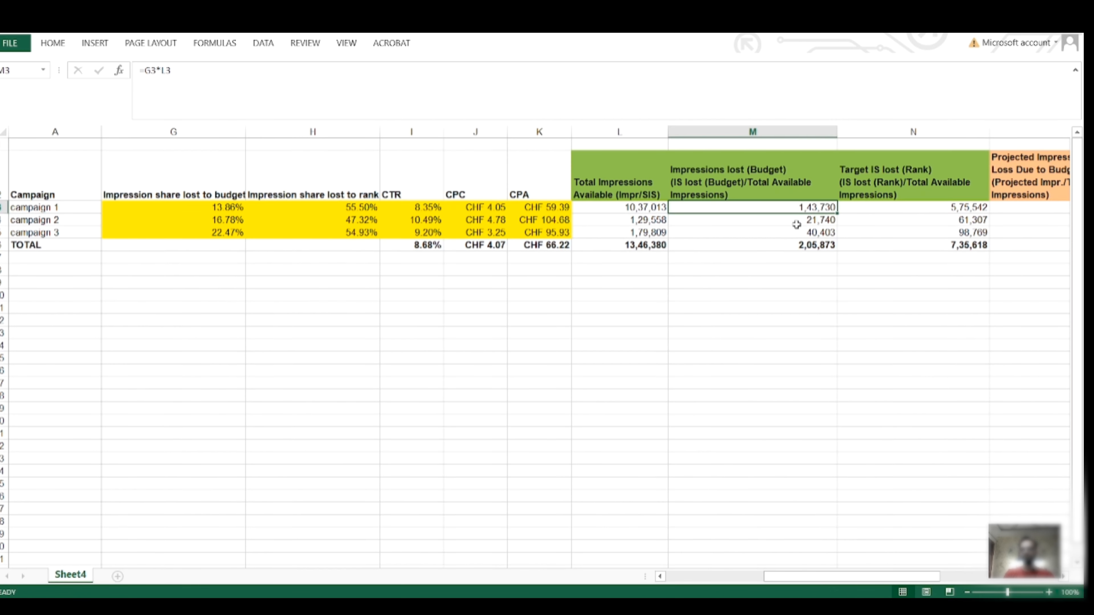
drag(838, 578, 674, 578)
click(122, 209)
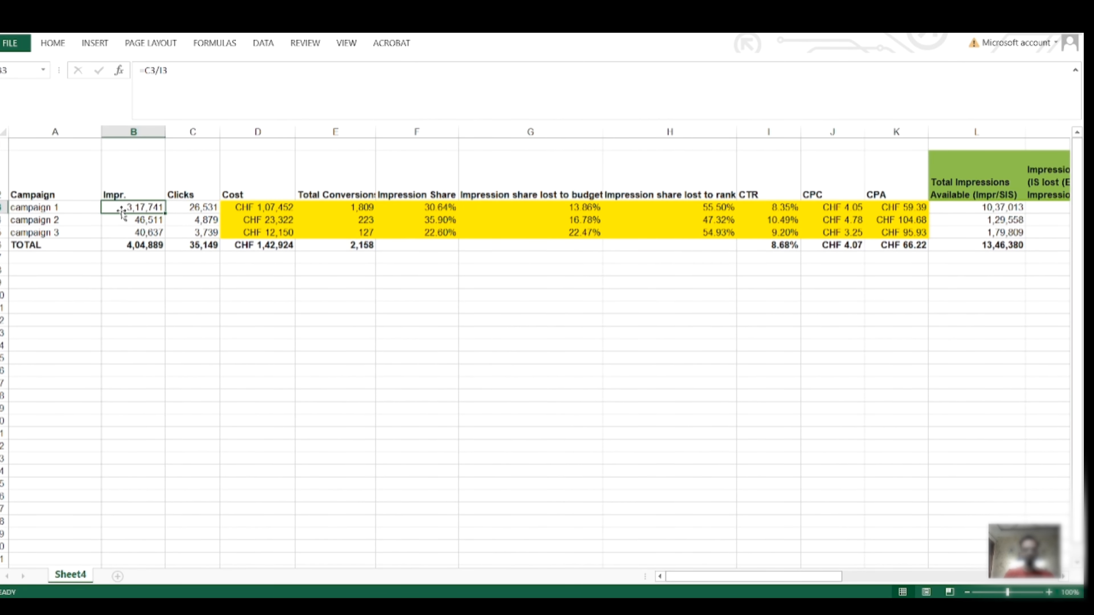
drag(796, 579, 1021, 579)
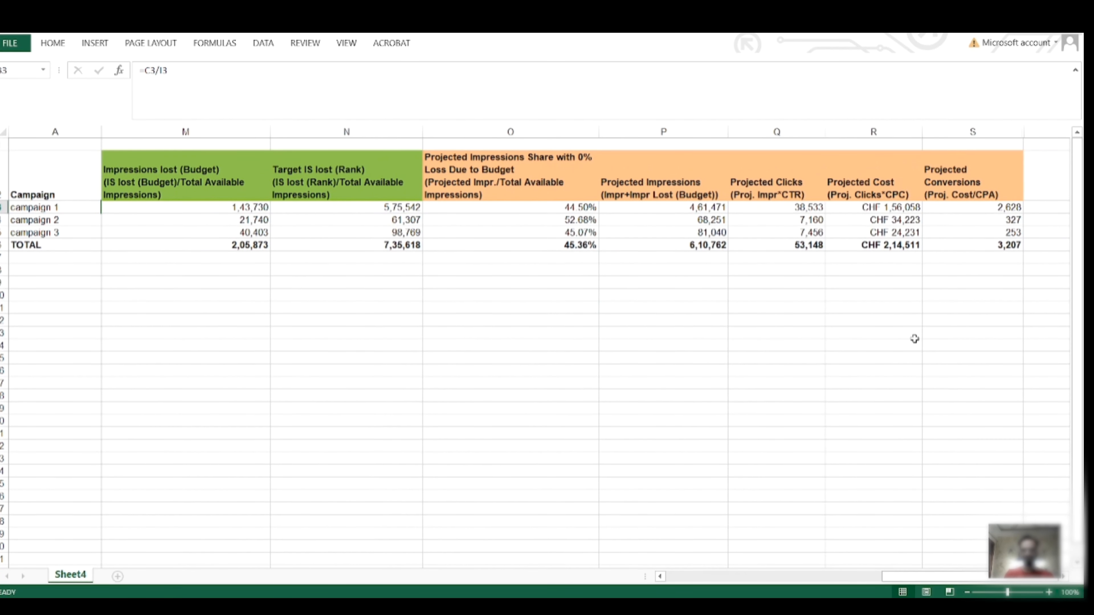
click(659, 210)
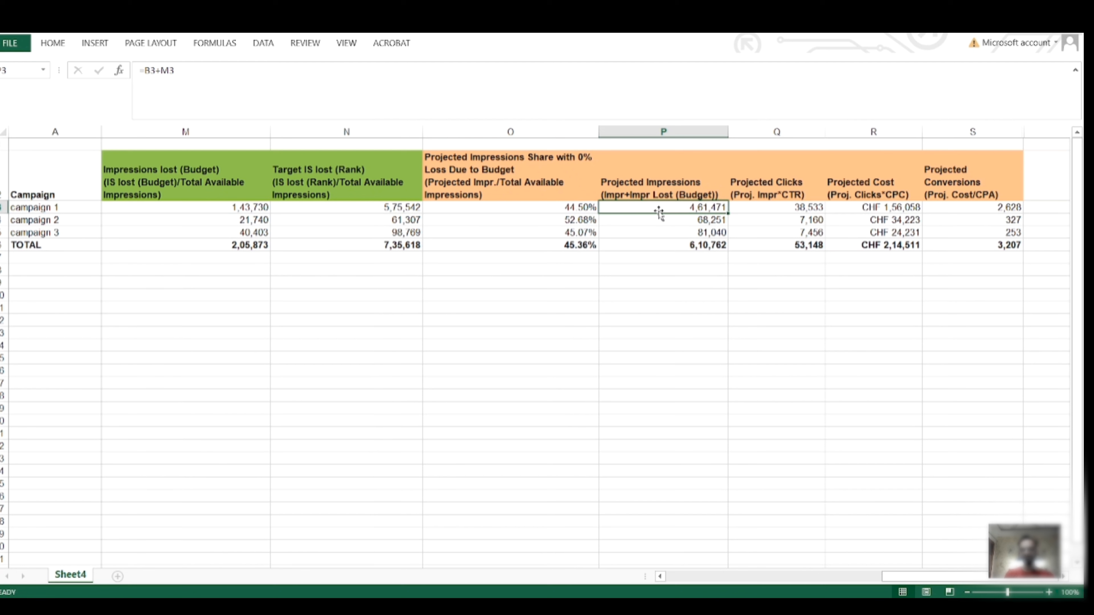
- Examine campaign 1's Projected Clicks formula together with the Projected Impressions heading it builds on
key(Right)
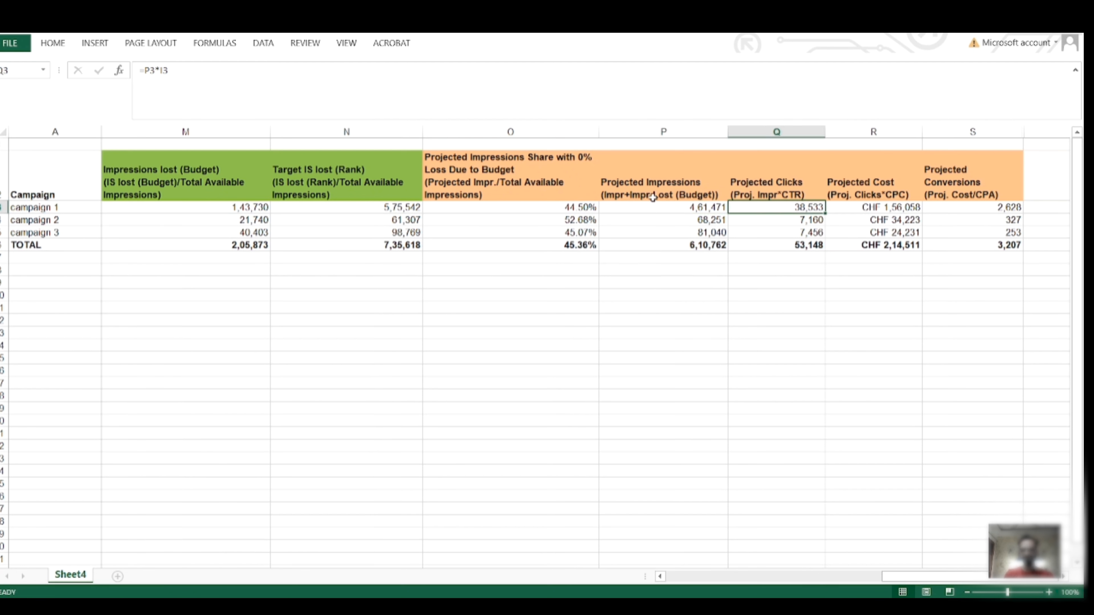
click(643, 175)
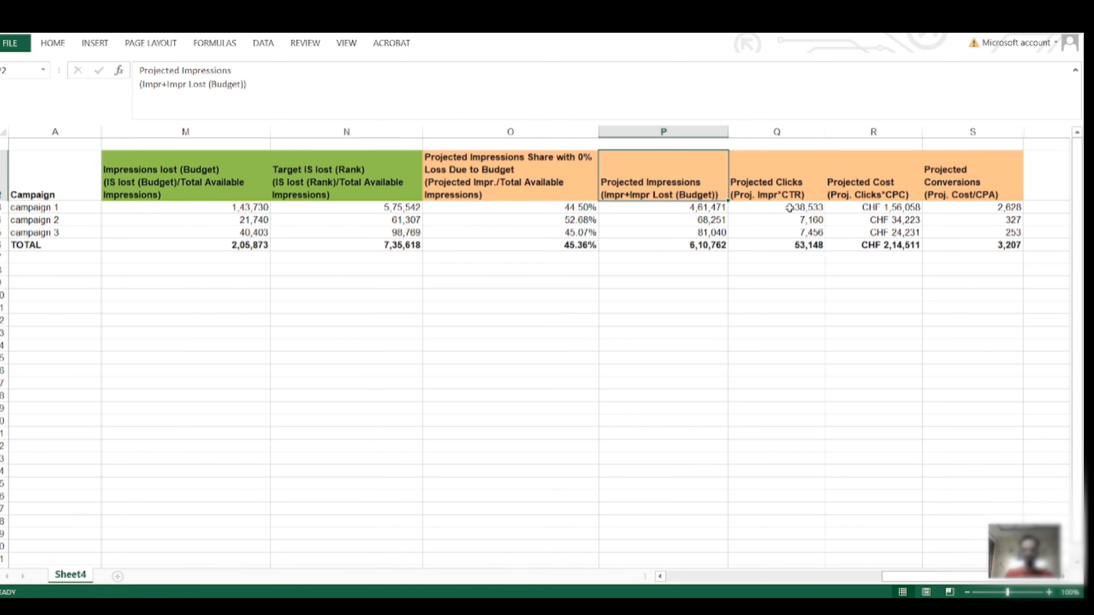
click(773, 209)
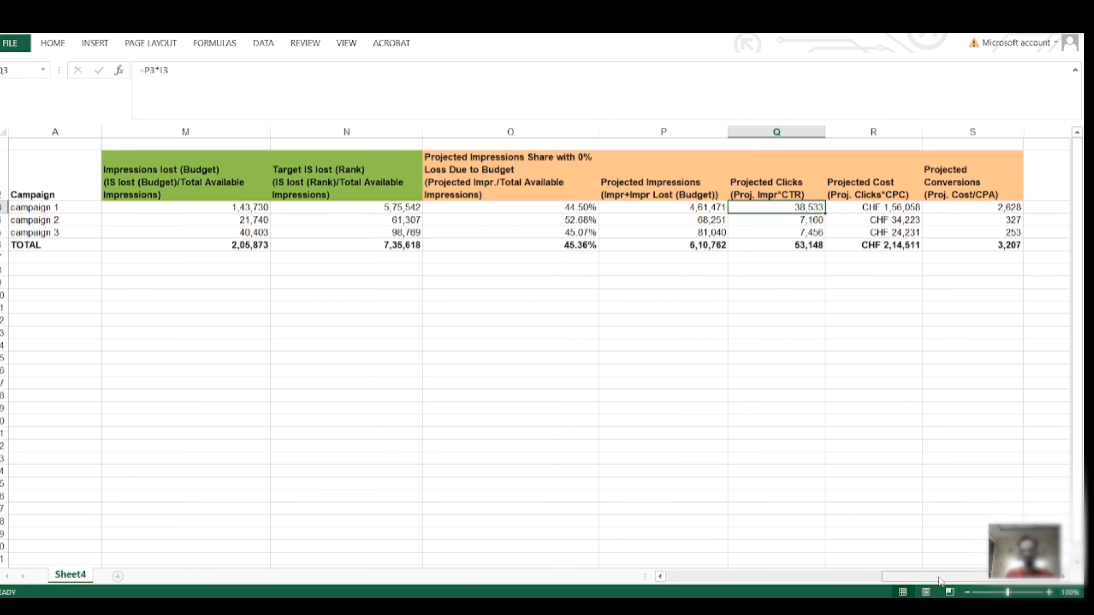
- Examine campaign 1's Projected Cost formula, and review the projected costs of all three campaigns along with their total
key(Right)
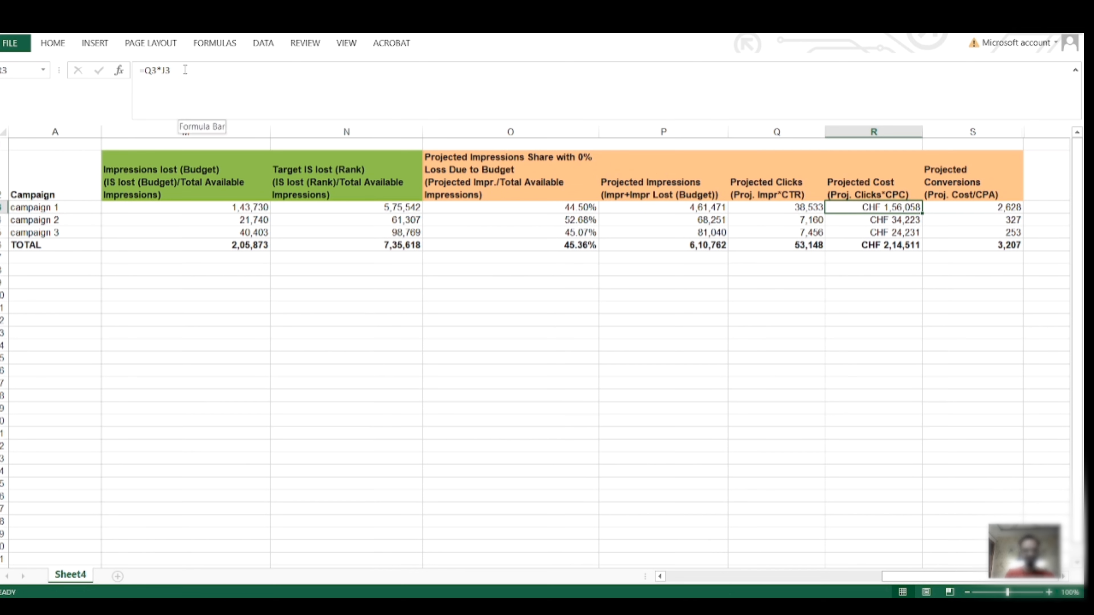
key(ctrl+shift+Down)
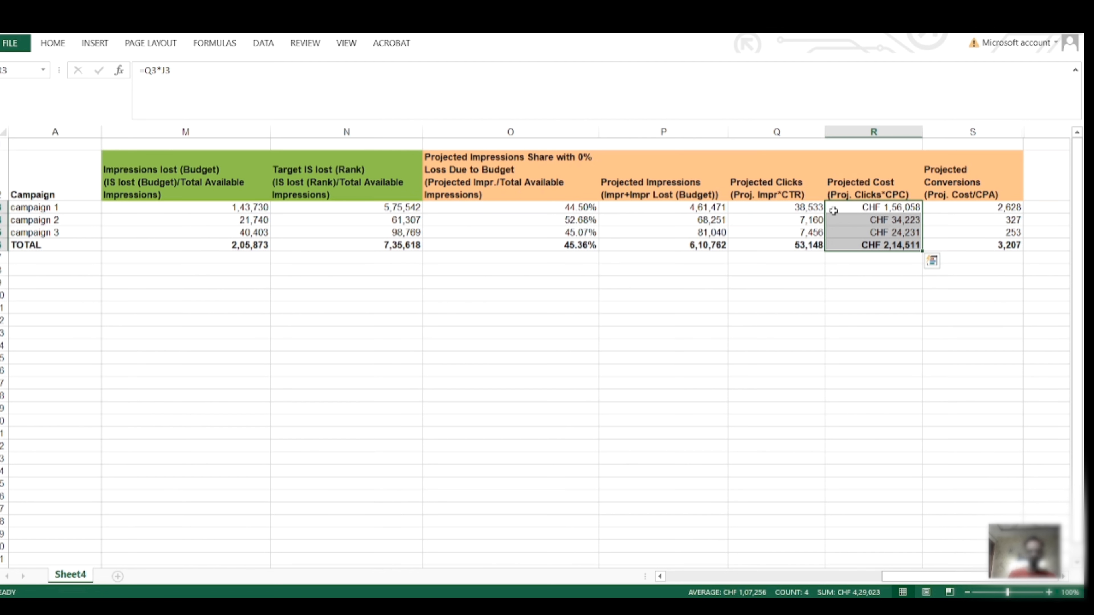
click(833, 210)
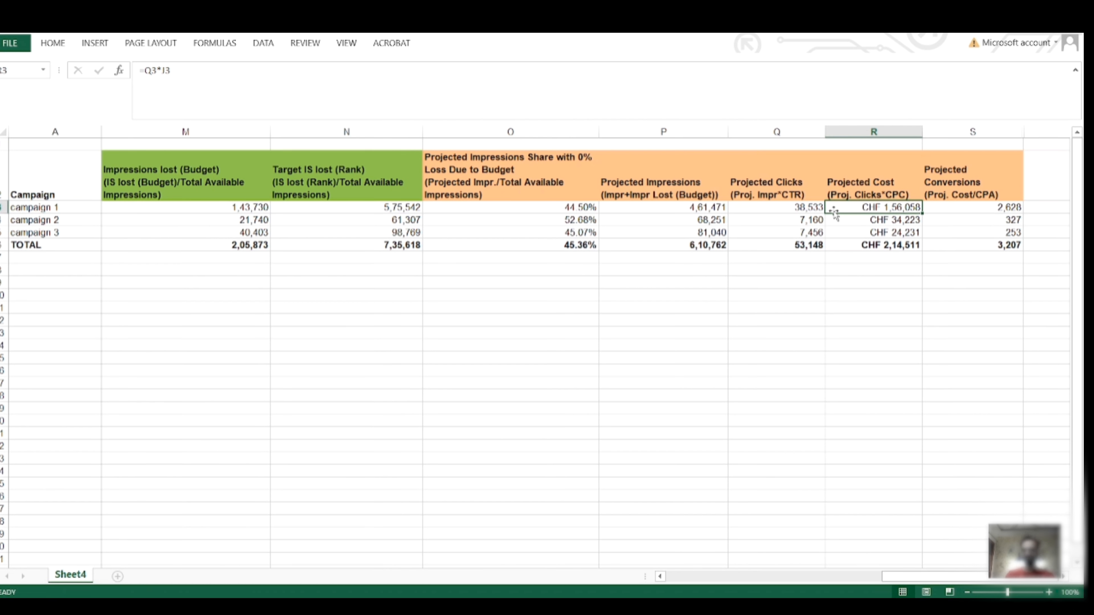
key(ctrl+shift+Down)
key(shift+Up)
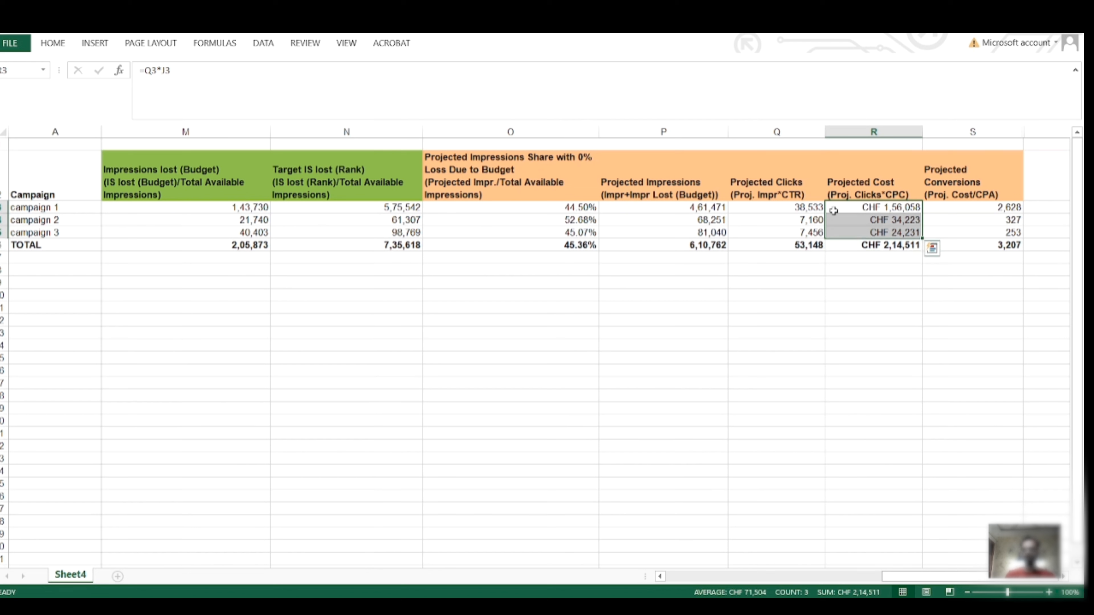
- Check campaign 1's Projected Conversions formula against the Projected Cost cell it builds on
key(Right)
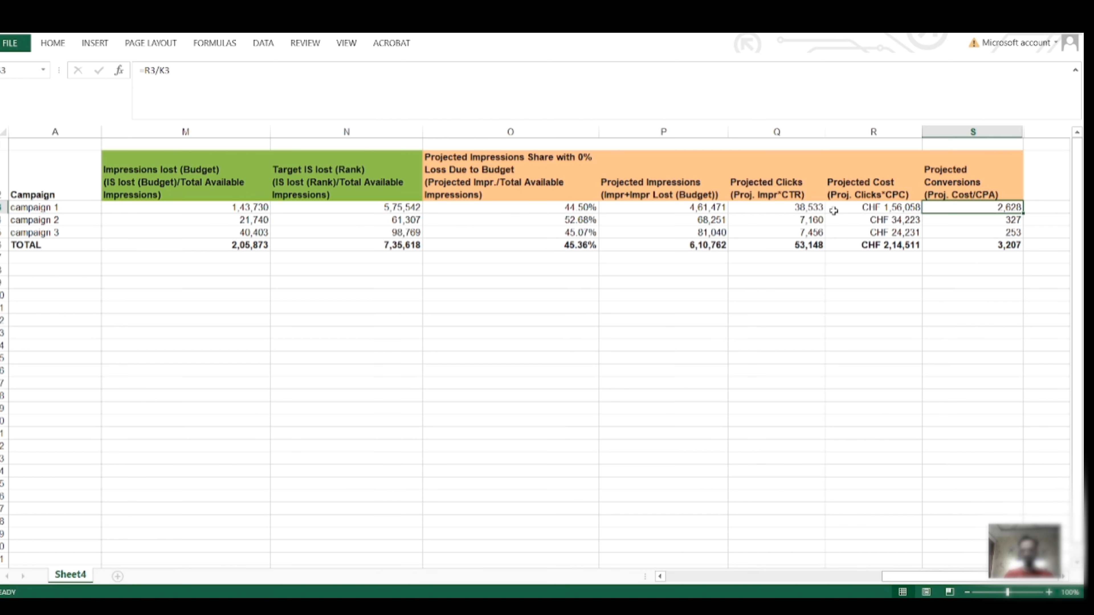
key(Left)
key(Right)
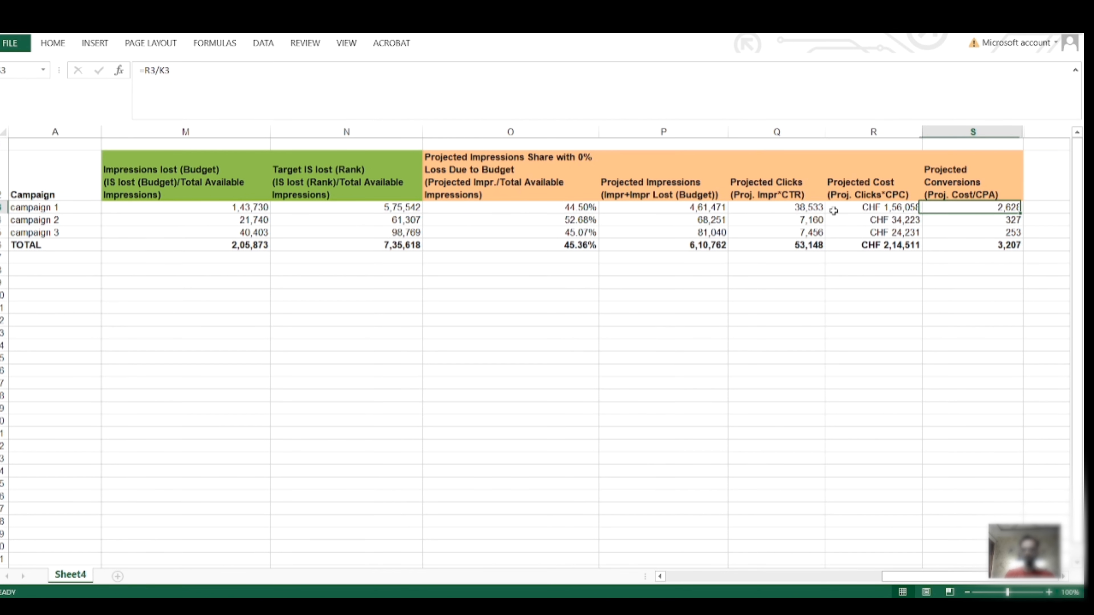